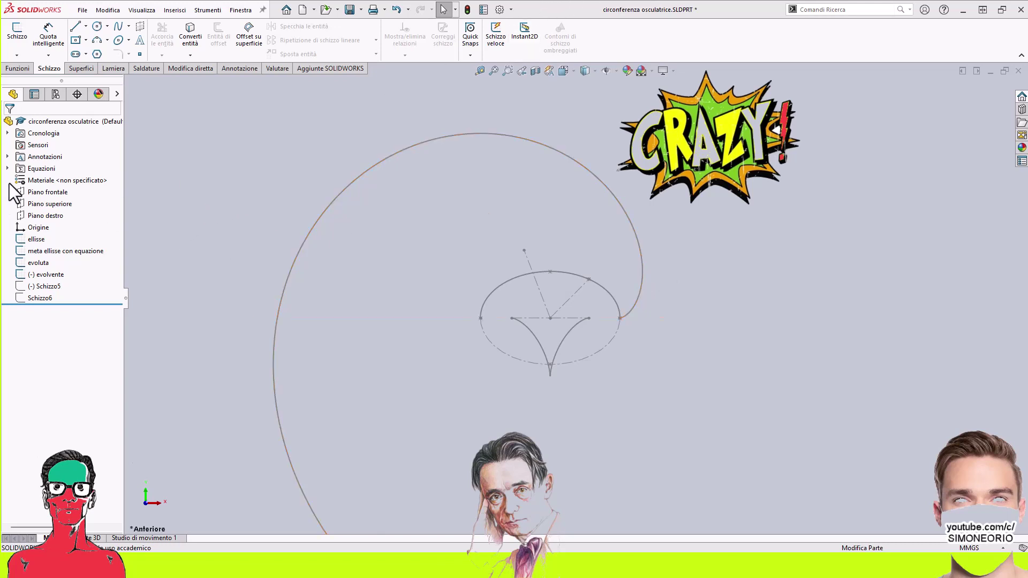
left_click(7, 168)
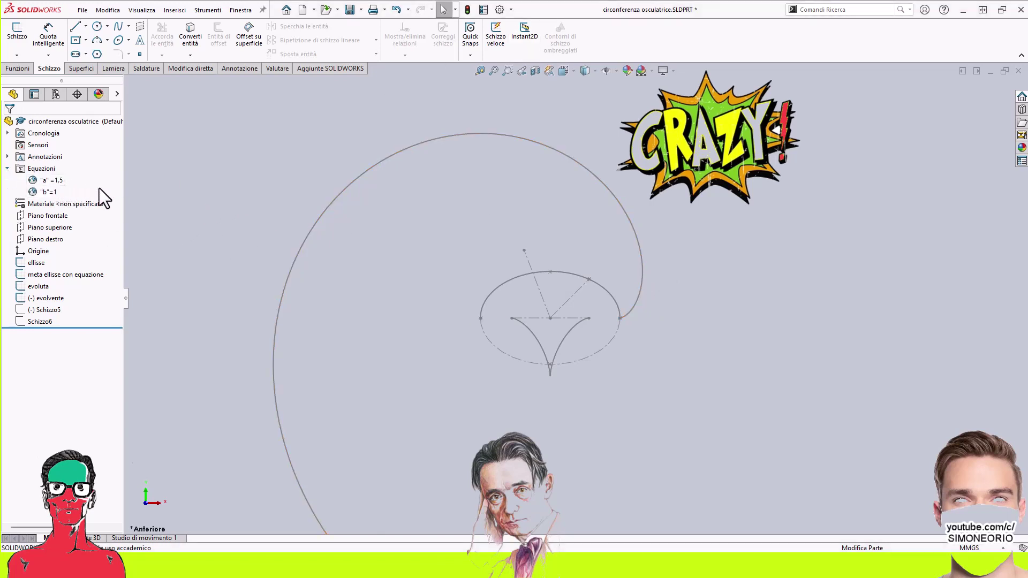
left_click(7, 168)
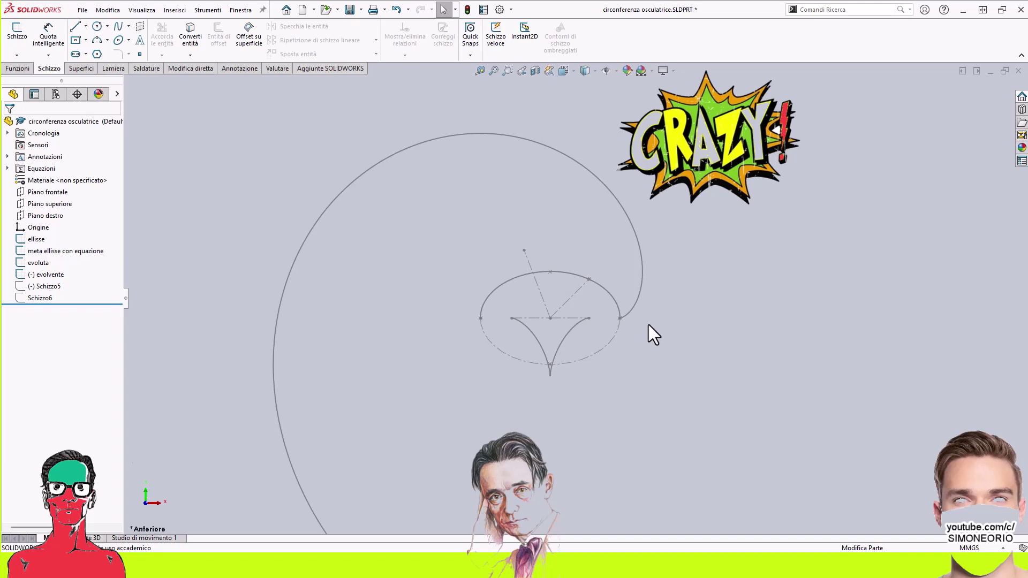
left_click(566, 273)
left_click(610, 295)
left_click(609, 284)
left_click(609, 292)
left_click(643, 253)
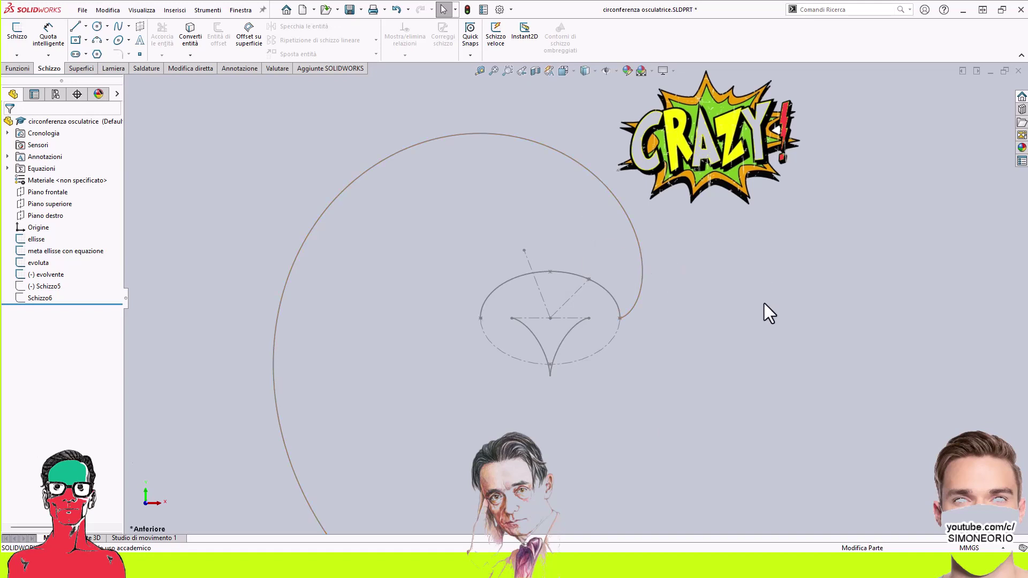